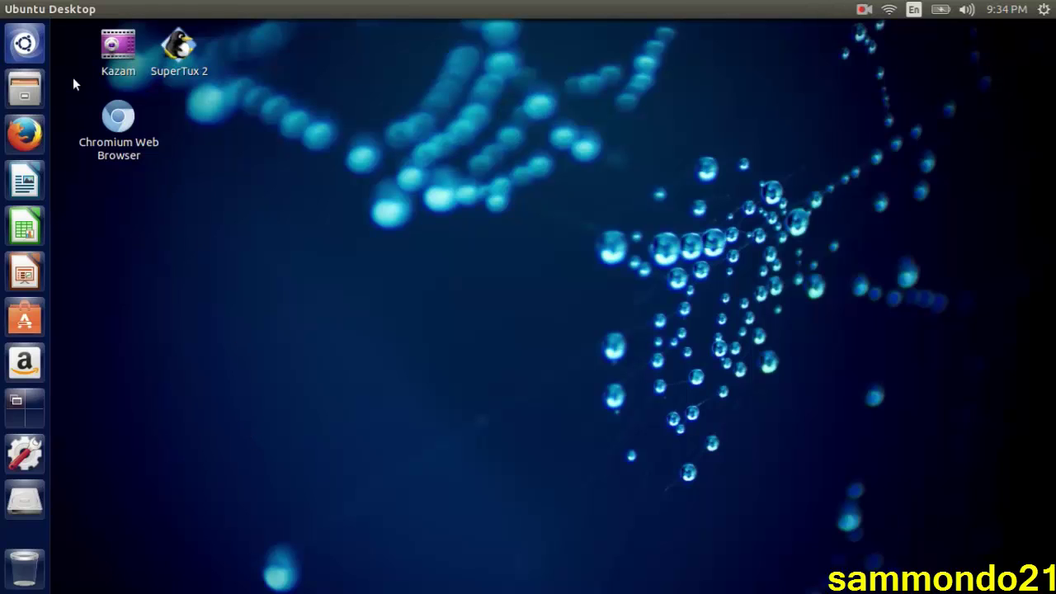
Open the Unity Dash and toggle it to full screen and back to its smaller size
{"action": "left_click", "coordinate": [24, 45]}
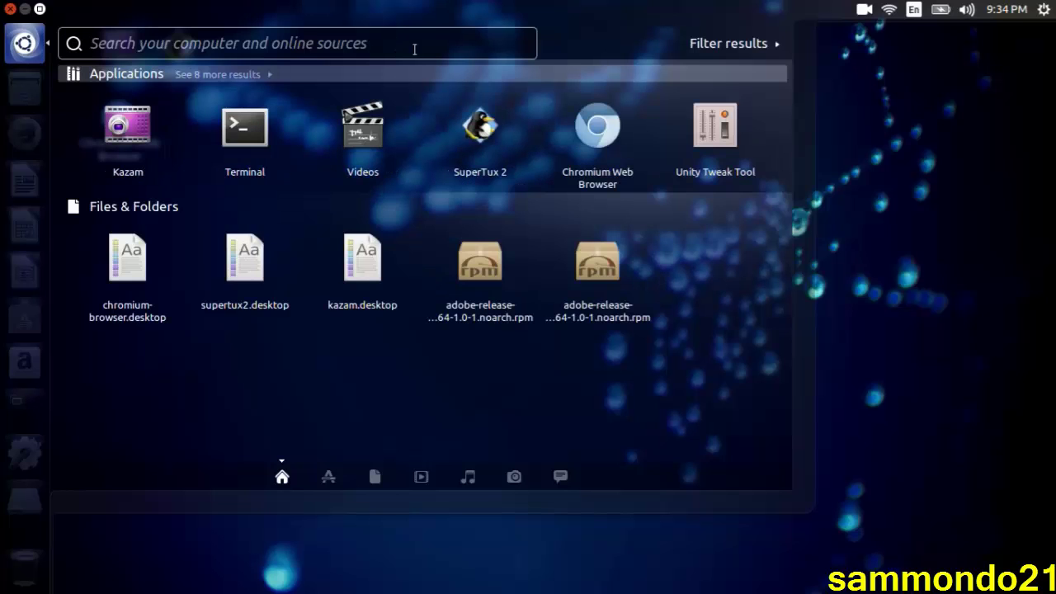
{"action": "left_click", "coordinate": [39, 10]}
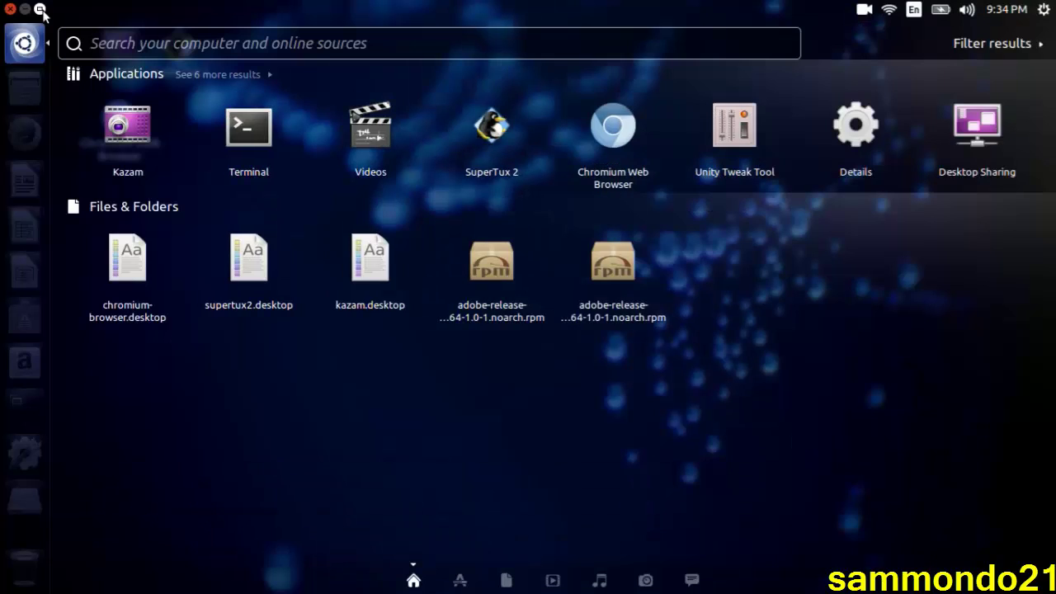
{"action": "left_click", "coordinate": [40, 10]}
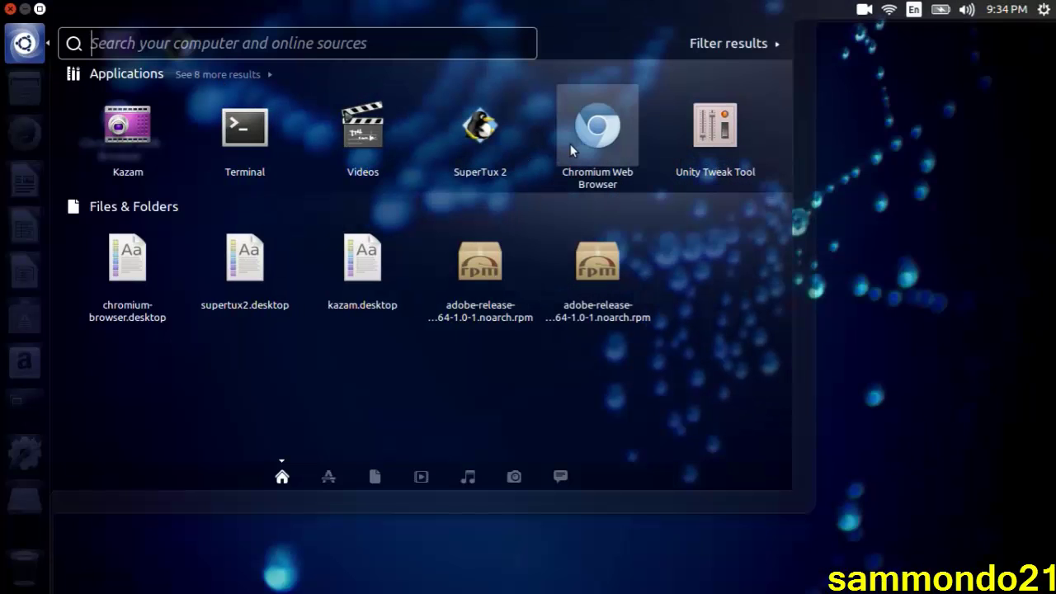
Drag the Chromium Web Browser launcher onto the desktop, retry the failed copy, then skip it
{"action": "left_click_drag", "start_coordinate": [591, 149], "coordinate": [957, 246]}
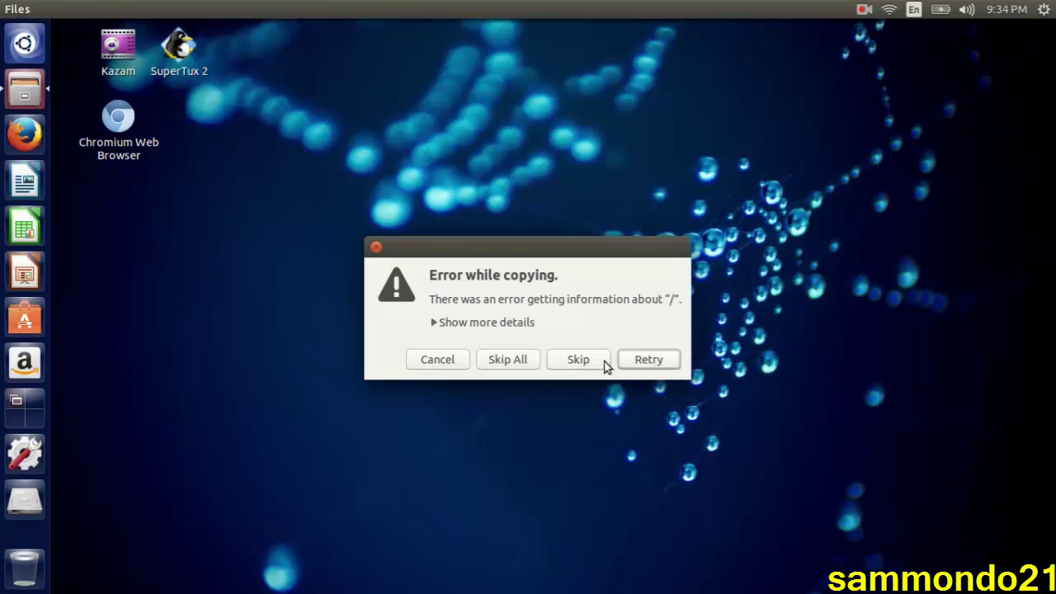
{"action": "left_click", "coordinate": [652, 361]}
{"action": "left_click", "coordinate": [657, 363]}
{"action": "left_click", "coordinate": [657, 364]}
{"action": "left_click", "coordinate": [594, 365]}
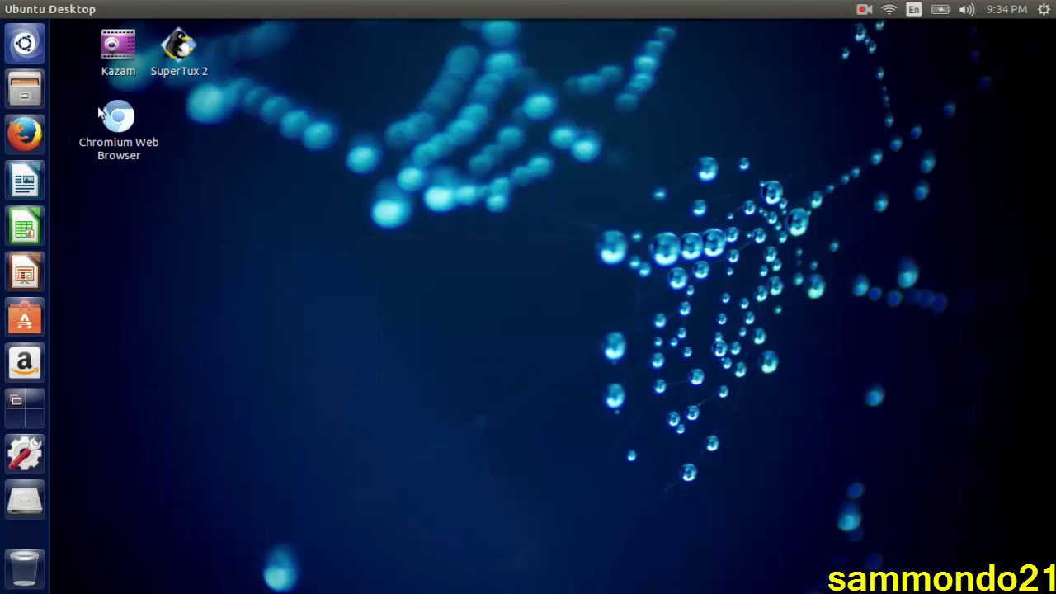
{"action": "left_click", "coordinate": [7, 47]}
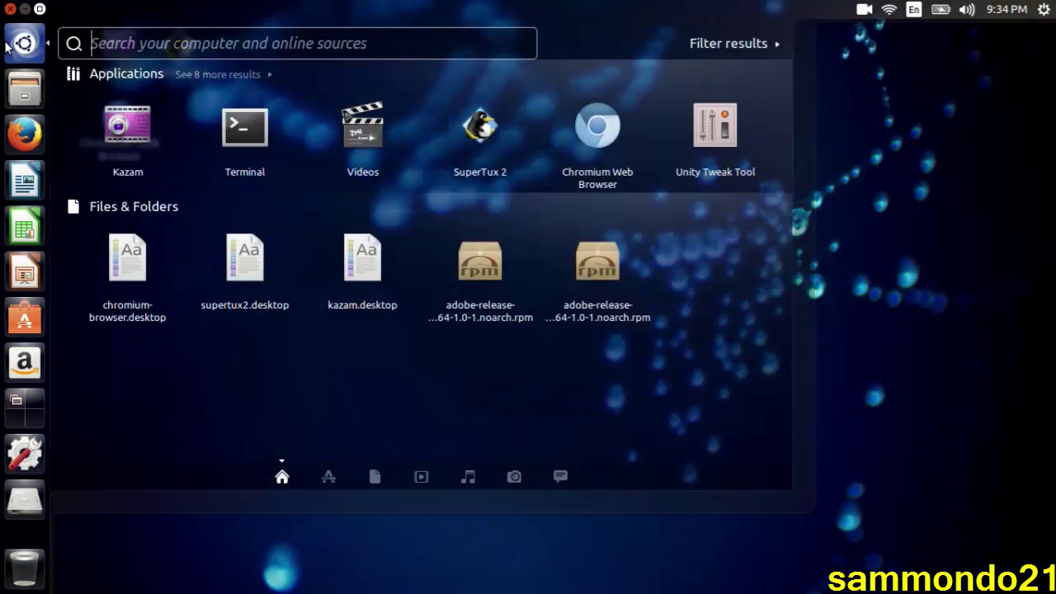
{"action": "left_click", "coordinate": [261, 129]}
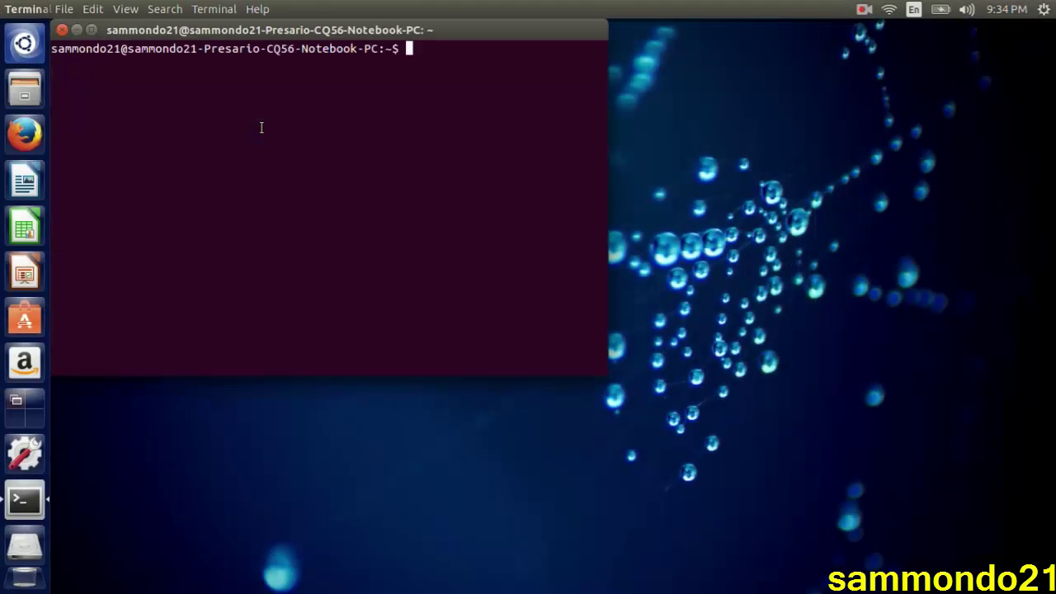
{"action": "type", "text": "sacfasbfvsjafvasbfvadsbfvabsvsjakbvcksjbvjkzsbvkjadbvkajb"}
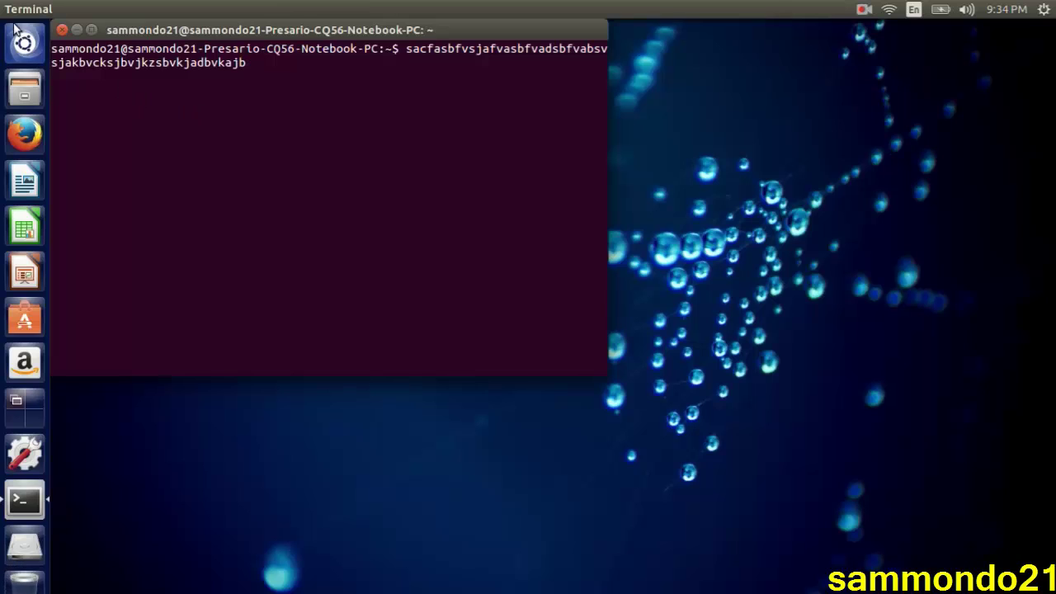
{"action": "left_click", "coordinate": [61, 30]}
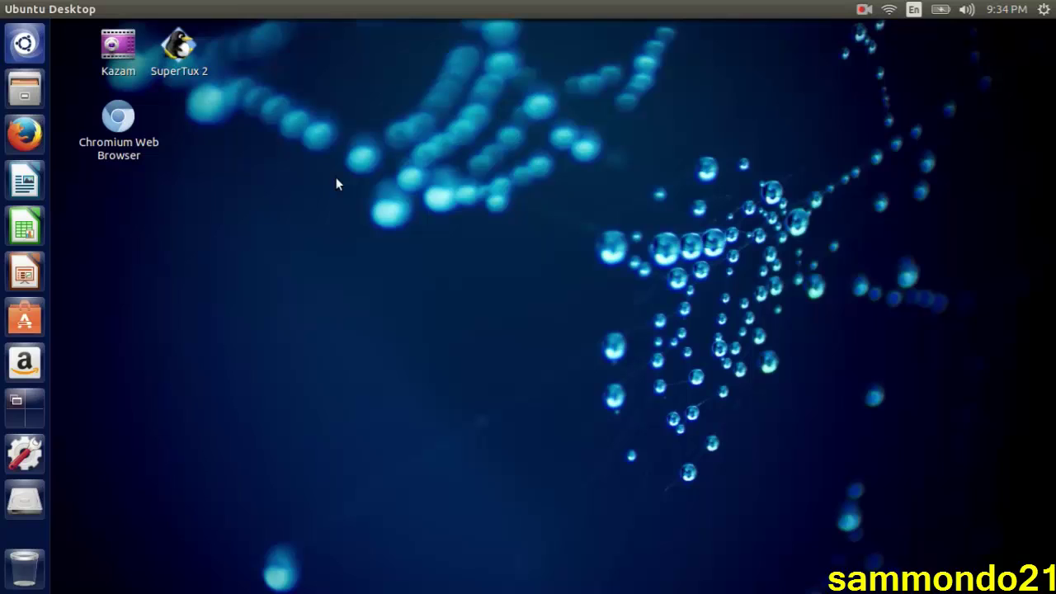
Launch Ubuntu Software Center and search for 'file manager'
{"action": "left_click", "coordinate": [16, 315]}
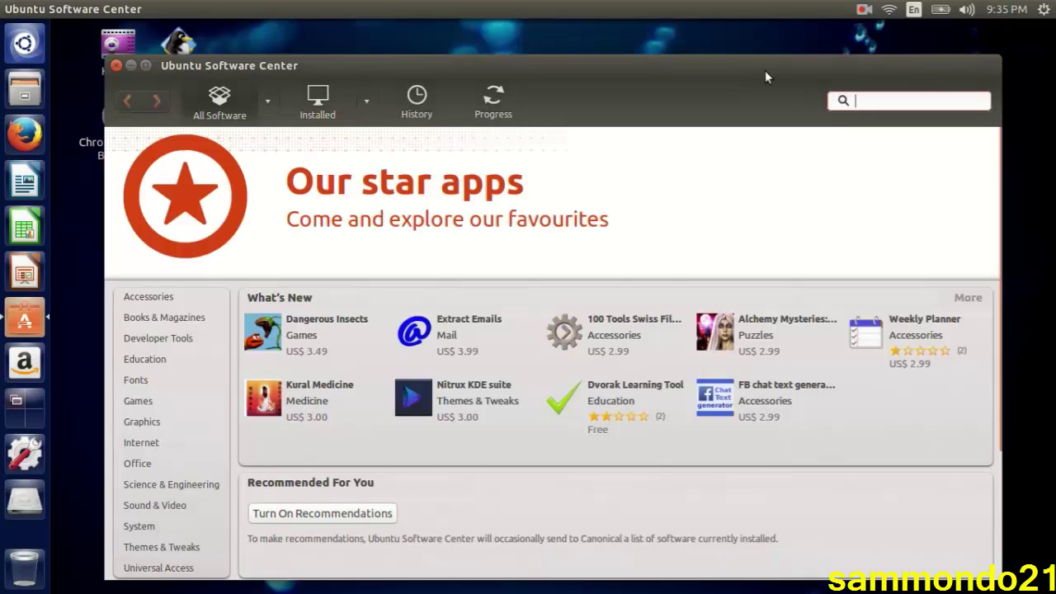
{"action": "type", "text": "file manager"}
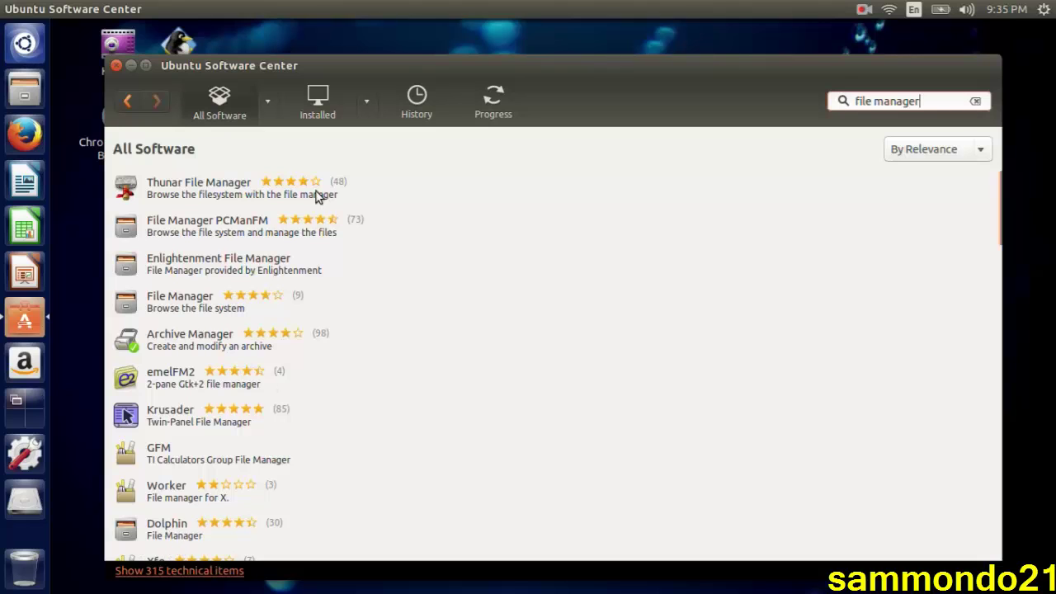
Close Software Center and browse the Computer root filesystem in Files
{"action": "left_click", "coordinate": [117, 64]}
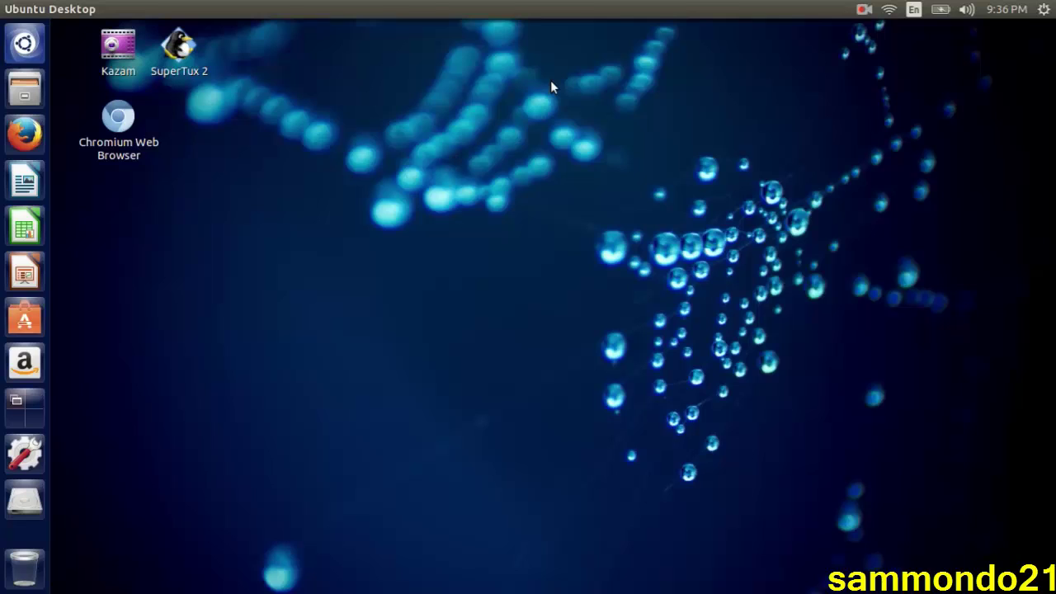
{"action": "left_click", "coordinate": [26, 90]}
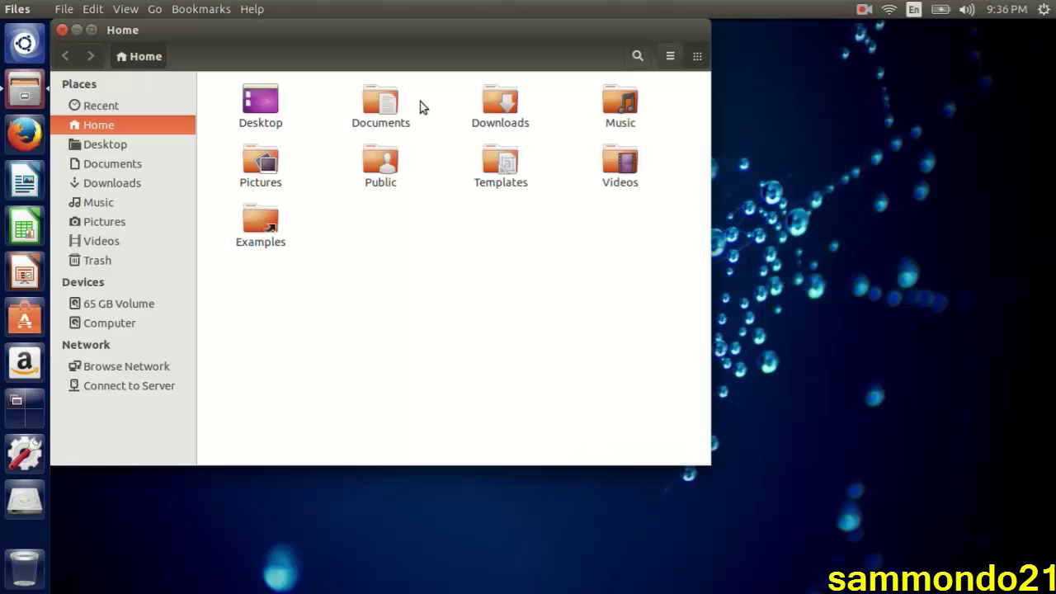
{"action": "left_click", "coordinate": [121, 324]}
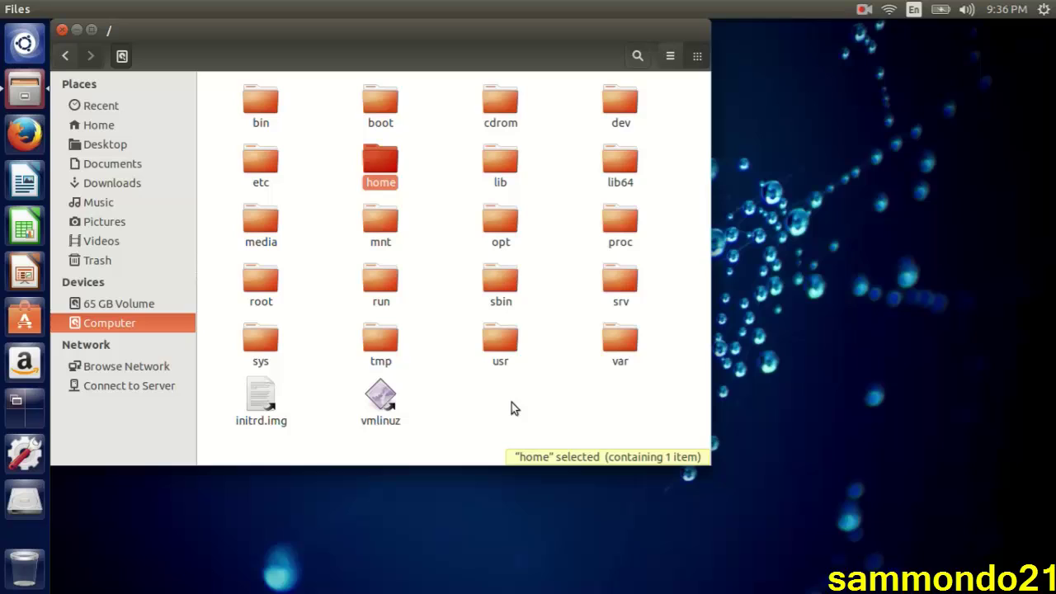
{"action": "left_click", "coordinate": [135, 325]}
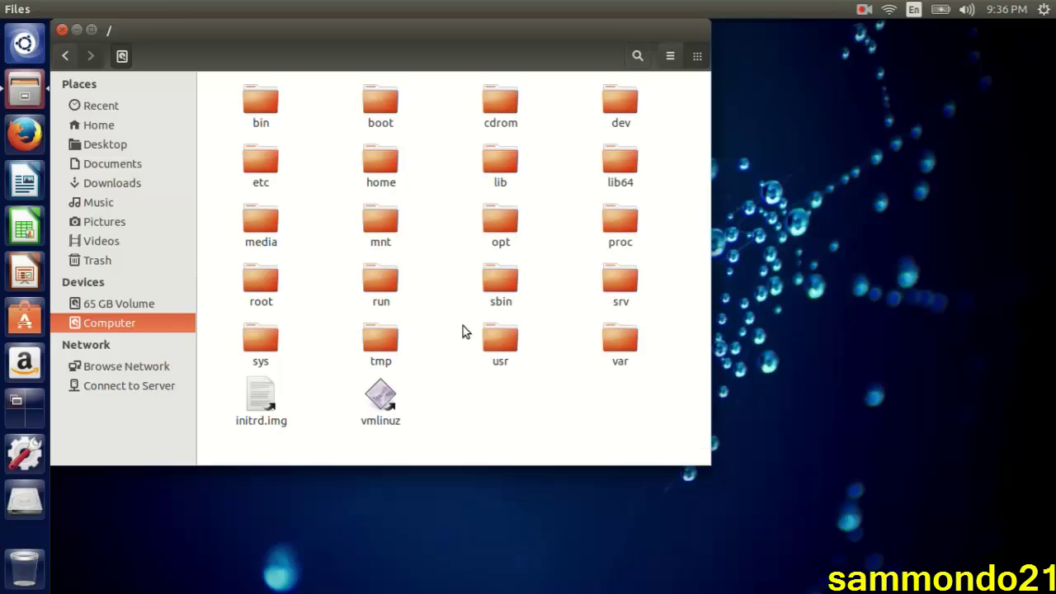
Open the usr folder, then its share folder
{"action": "left_click", "coordinate": [505, 340]}
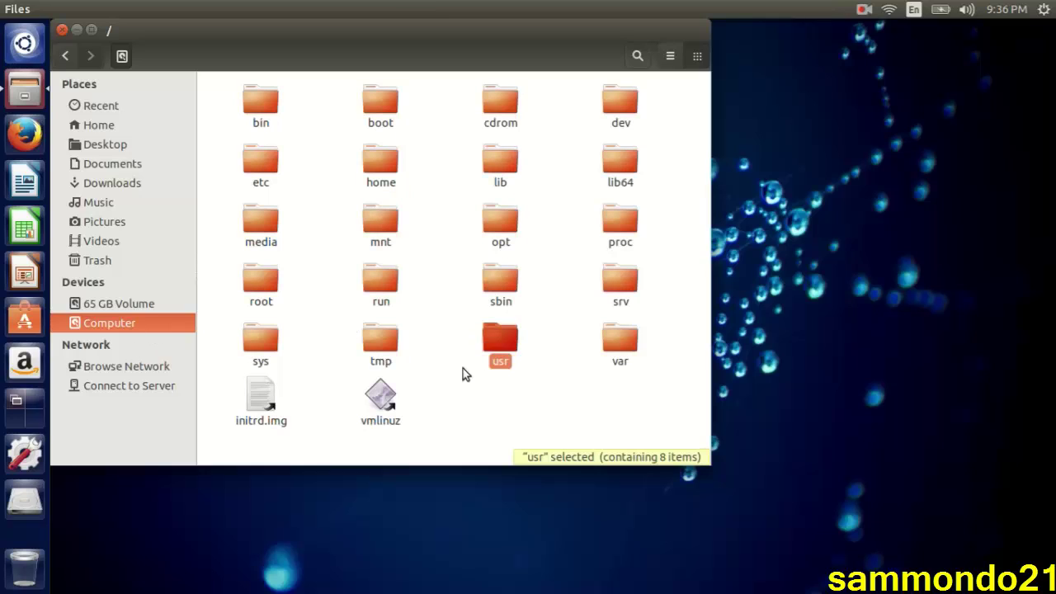
{"action": "double_click", "coordinate": [514, 345]}
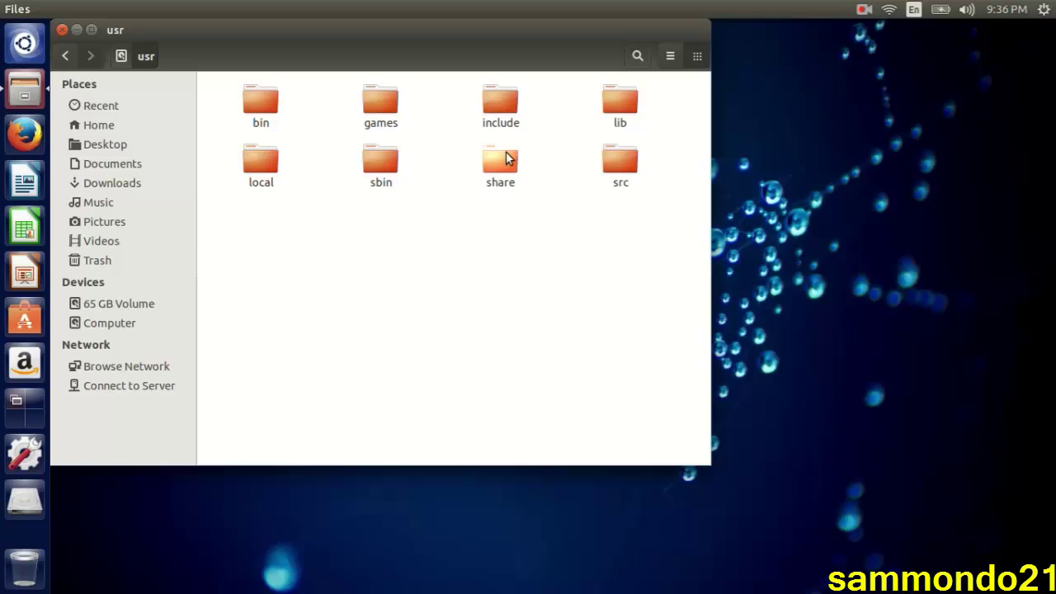
{"action": "double_click", "coordinate": [507, 168]}
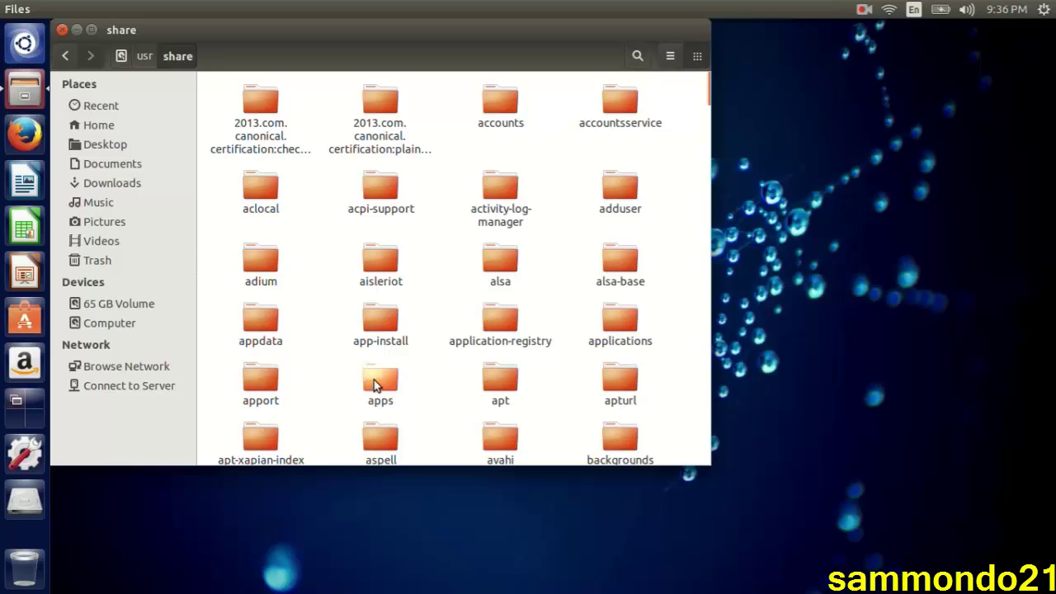
Open the applications folder inside /usr/share and scroll through its launchers
{"action": "double_click", "coordinate": [620, 326]}
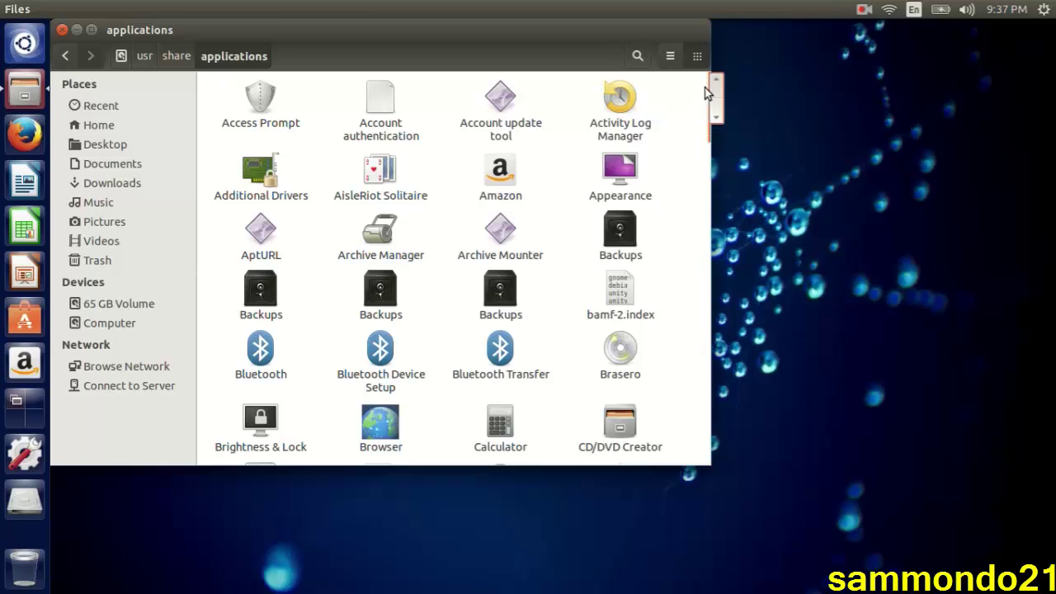
{"action": "scroll", "coordinate": [714, 116], "scroll_direction": "down", "scroll_amount": 3}
{"action": "left_click_drag", "start_coordinate": [714, 116], "coordinate": [714, 134]}
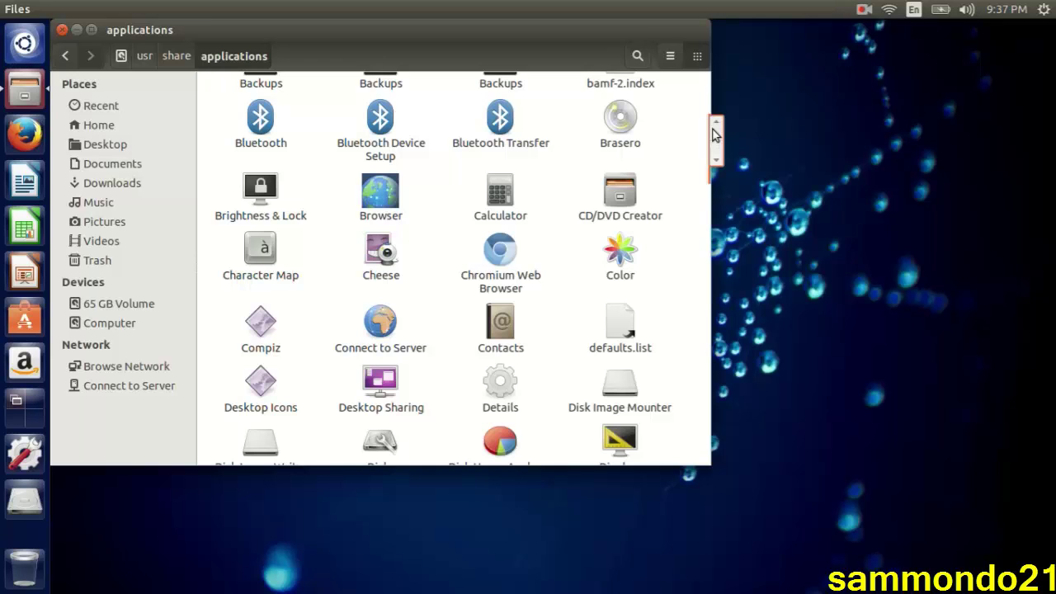
{"action": "left_click_drag", "start_coordinate": [714, 135], "coordinate": [717, 196]}
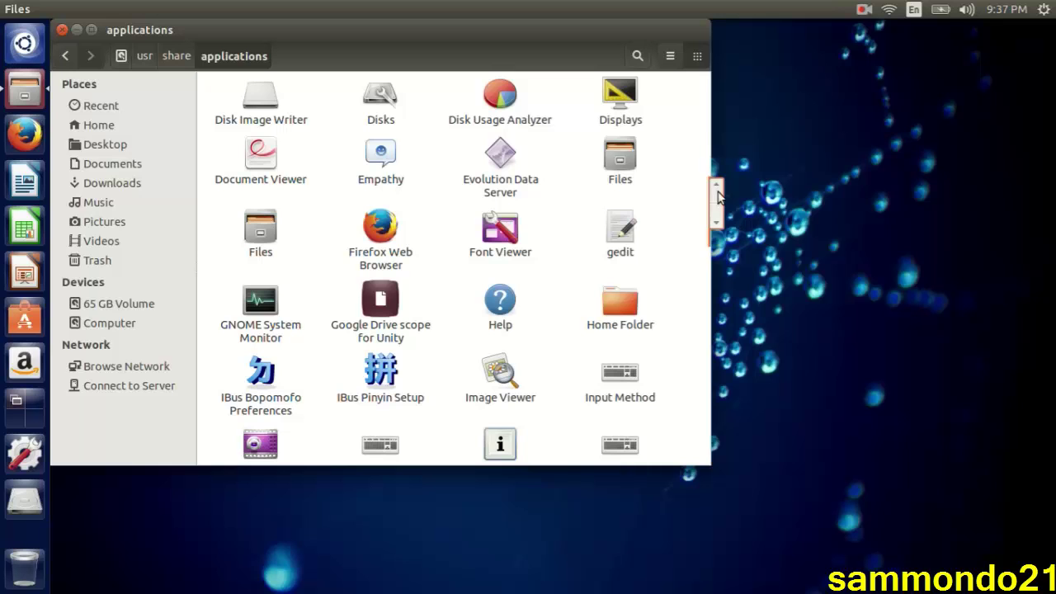
{"action": "left_click_drag", "start_coordinate": [718, 196], "coordinate": [716, 86]}
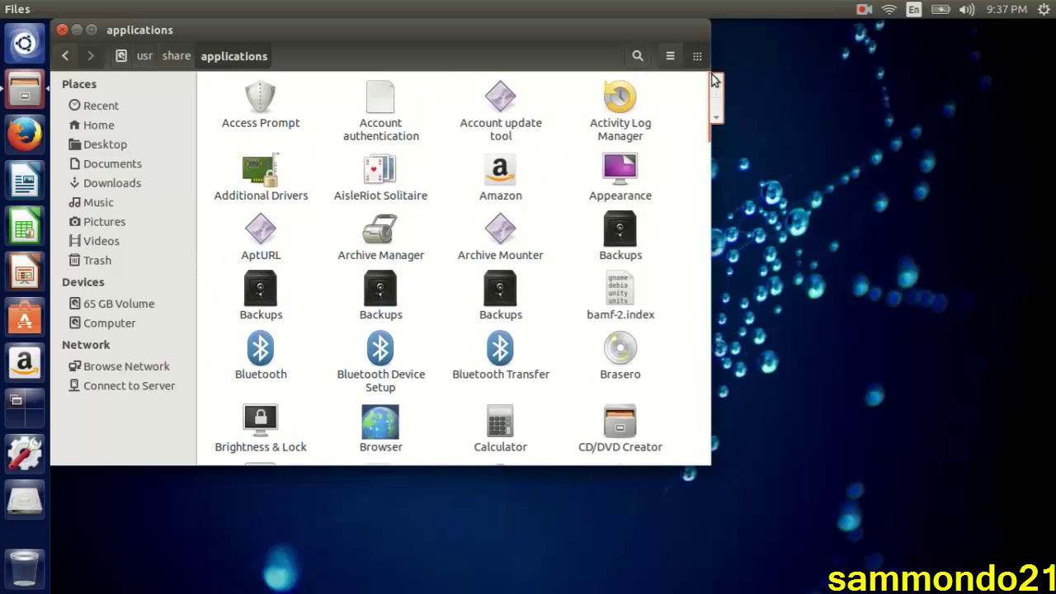
Move the Files window right to expose the desktop and scroll down to Unity Tweak Tool
{"action": "left_click_drag", "start_coordinate": [400, 34], "coordinate": [591, 34]}
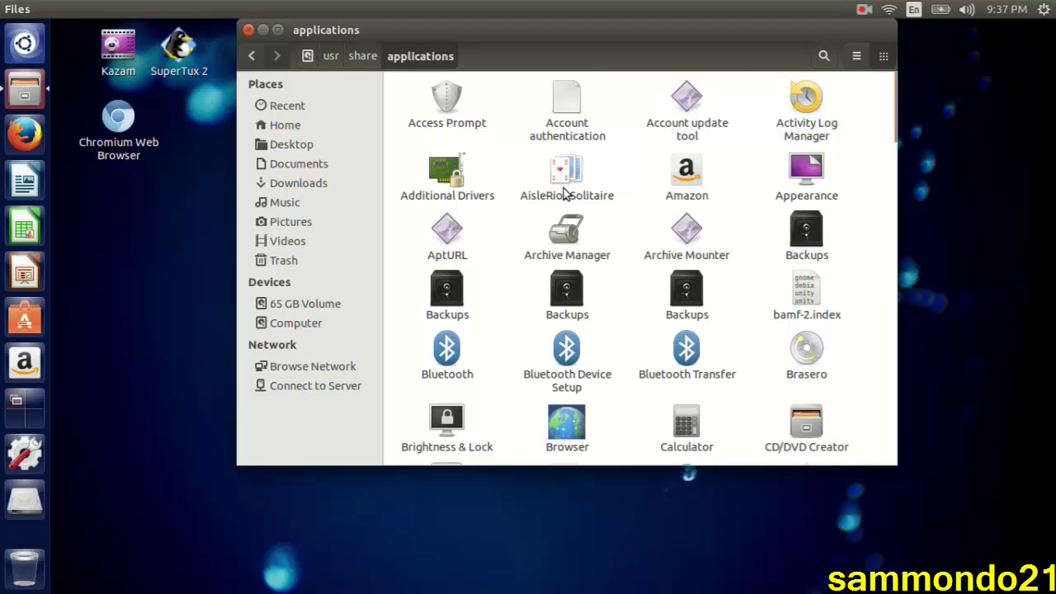
{"action": "scroll", "coordinate": [569, 198], "scroll_direction": "down", "scroll_amount": 6}
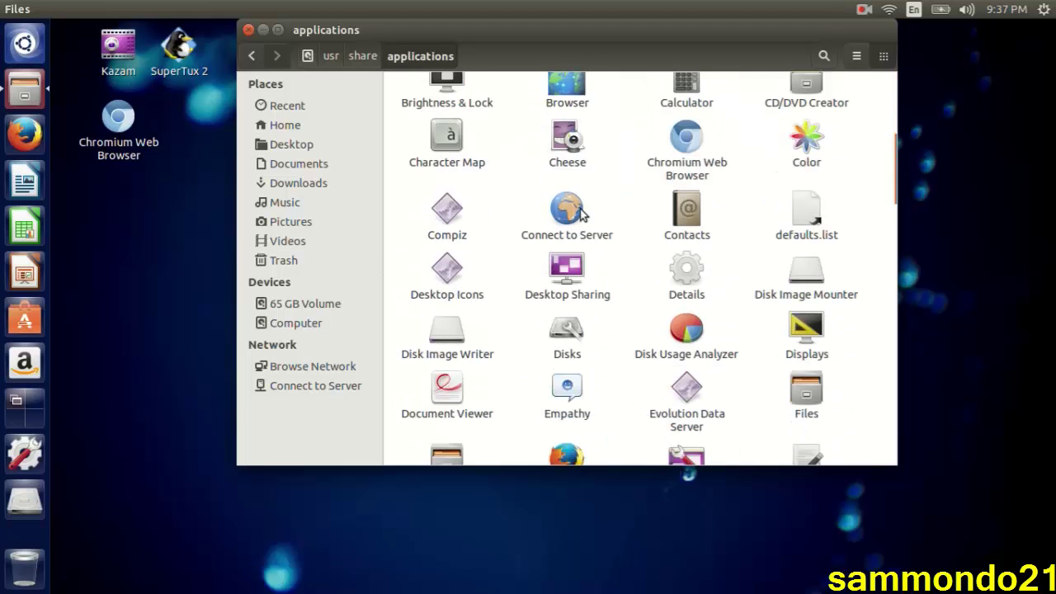
{"action": "scroll", "coordinate": [582, 214], "scroll_direction": "down", "scroll_amount": 1}
{"action": "scroll", "coordinate": [581, 214], "scroll_direction": "down", "scroll_amount": 11}
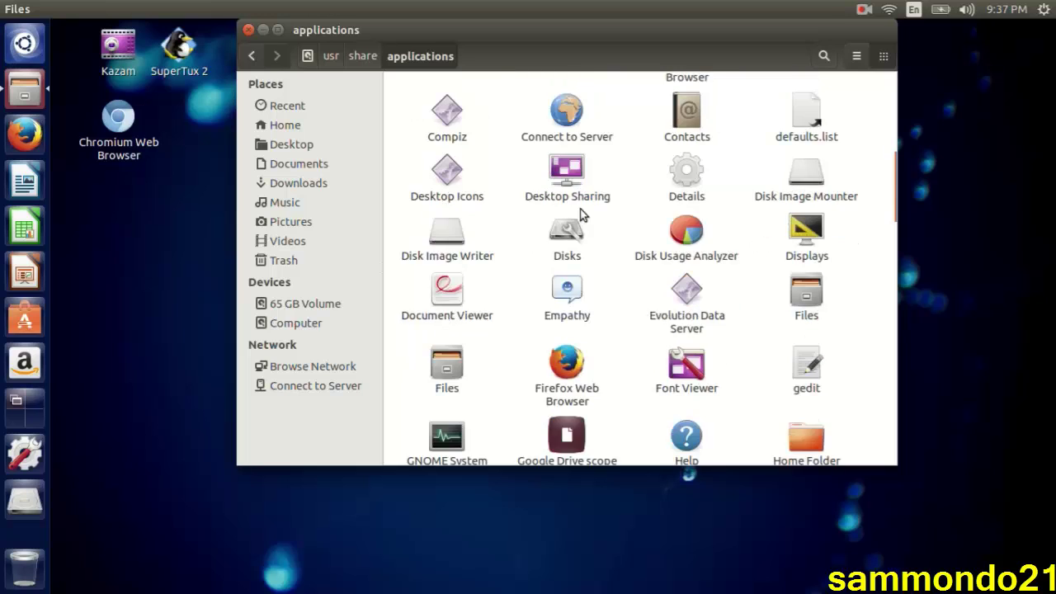
{"action": "scroll", "coordinate": [581, 215], "scroll_direction": "down", "scroll_amount": 10}
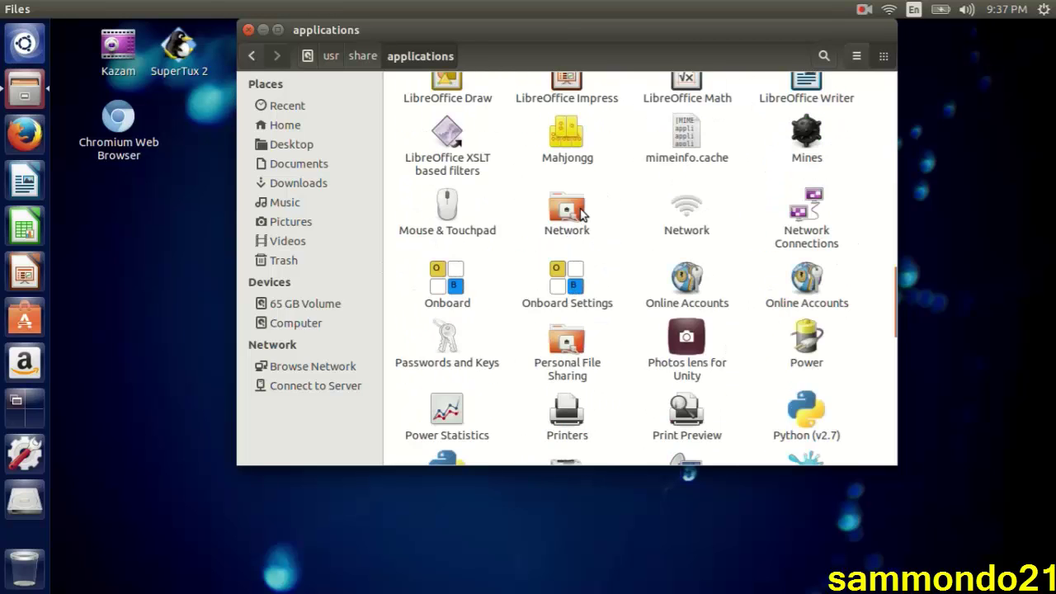
{"action": "scroll", "coordinate": [582, 215], "scroll_direction": "down", "scroll_amount": 2}
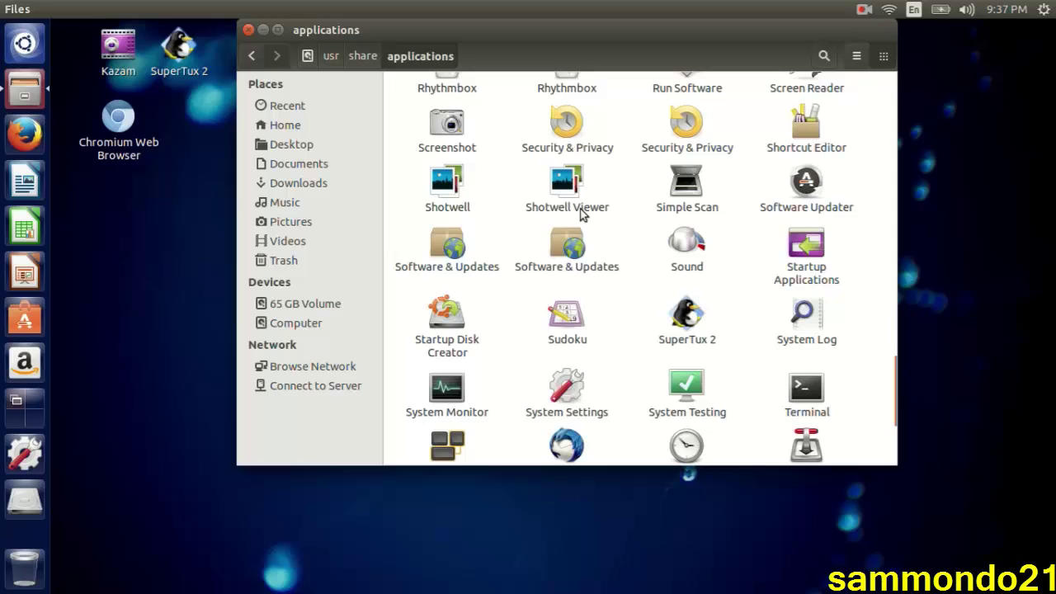
{"action": "scroll", "coordinate": [582, 214], "scroll_direction": "down", "scroll_amount": 3}
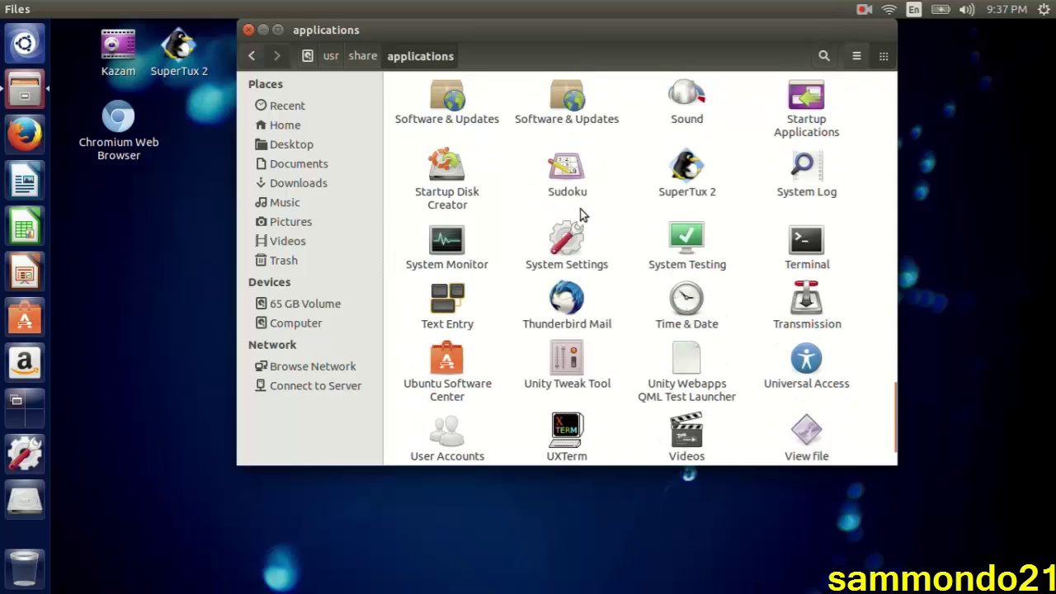
Try dragging Unity Tweak Tool onto the desktop, skip the error, and abandon a copy-destination choice
{"action": "left_click", "coordinate": [582, 366]}
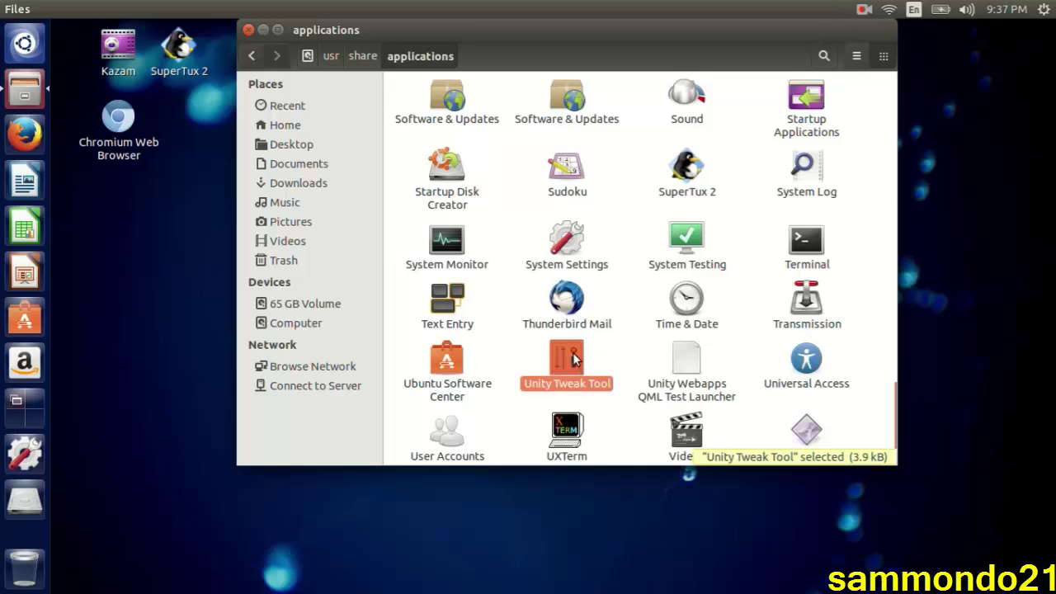
{"action": "left_click_drag", "start_coordinate": [575, 357], "coordinate": [457, 474]}
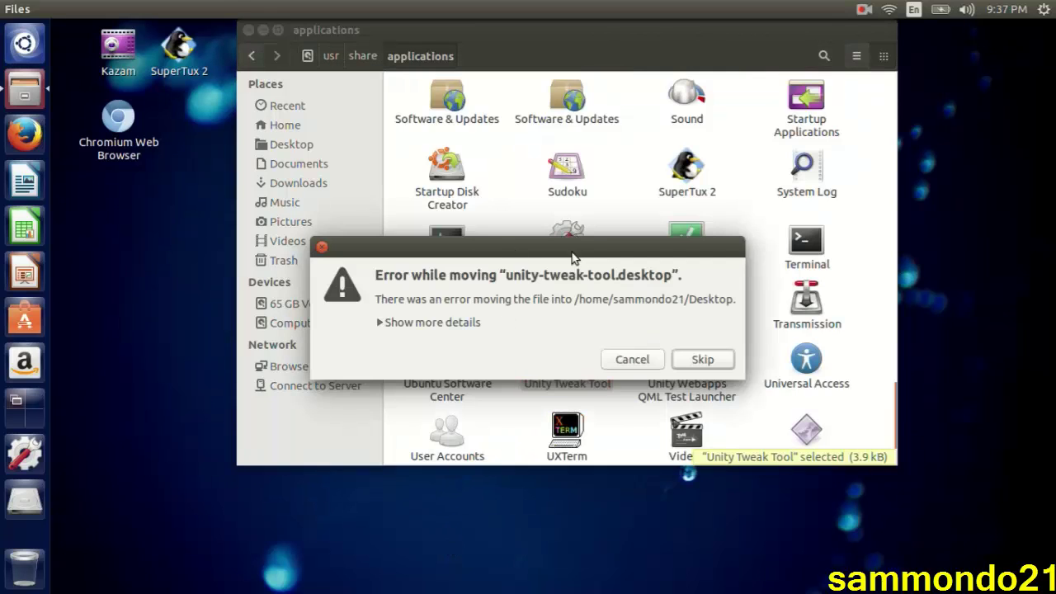
{"action": "left_click", "coordinate": [702, 359]}
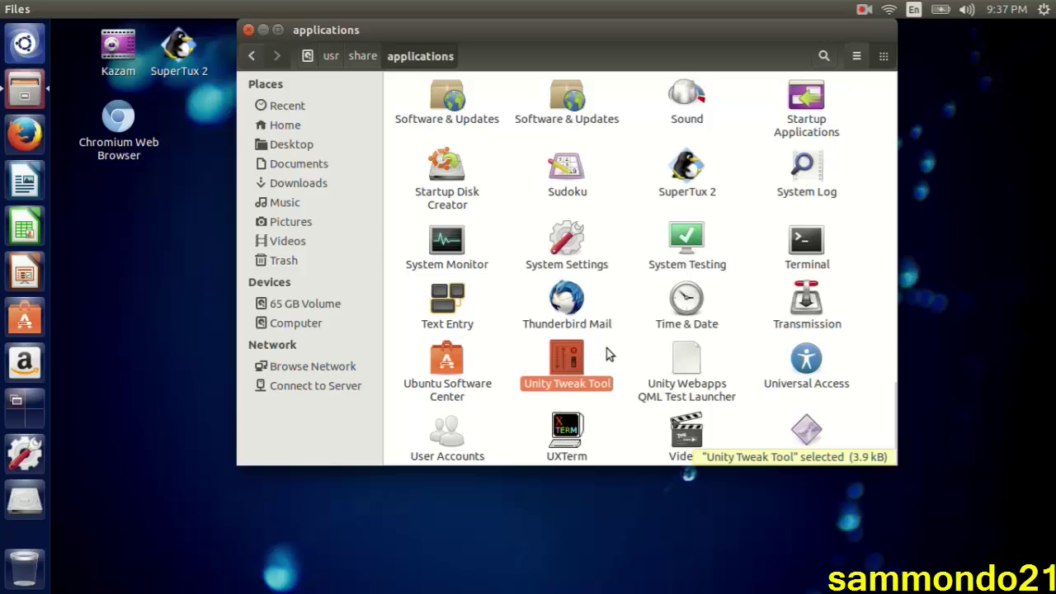
{"action": "right_click", "coordinate": [567, 358]}
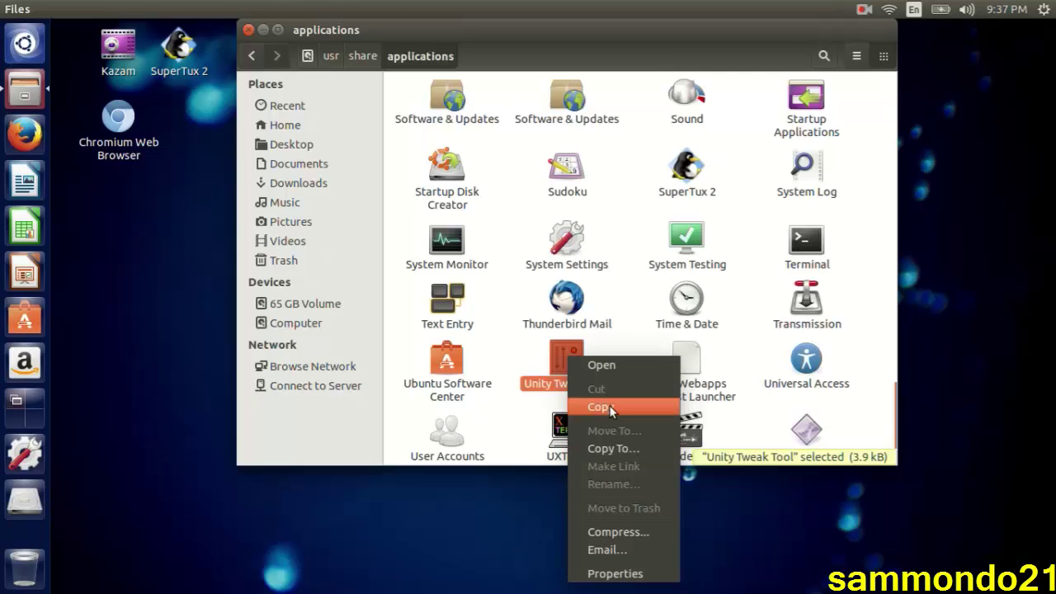
{"action": "left_click", "coordinate": [612, 447]}
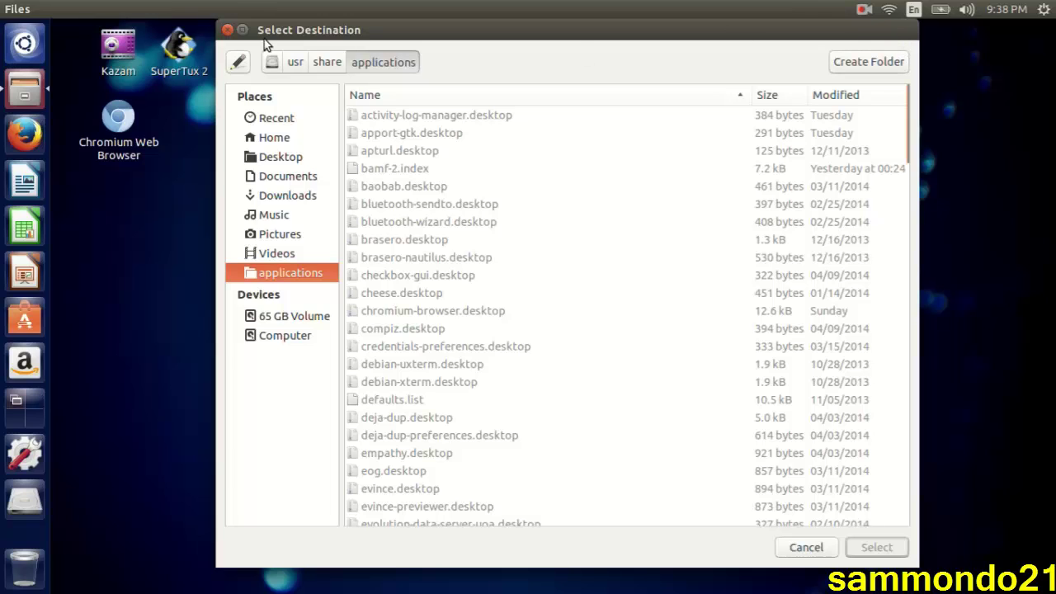
{"action": "left_click", "coordinate": [227, 30]}
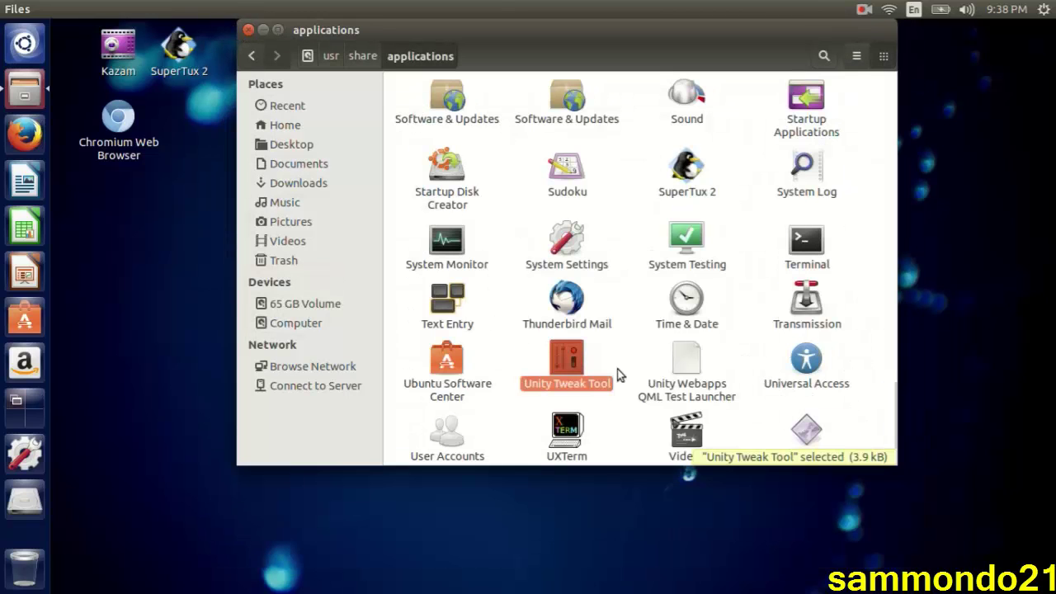
Copy the Unity Tweak Tool launcher, paste it onto the desktop, and close Files
{"action": "right_click", "coordinate": [565, 361]}
{"action": "left_click", "coordinate": [619, 403]}
{"action": "right_click", "coordinate": [115, 199]}
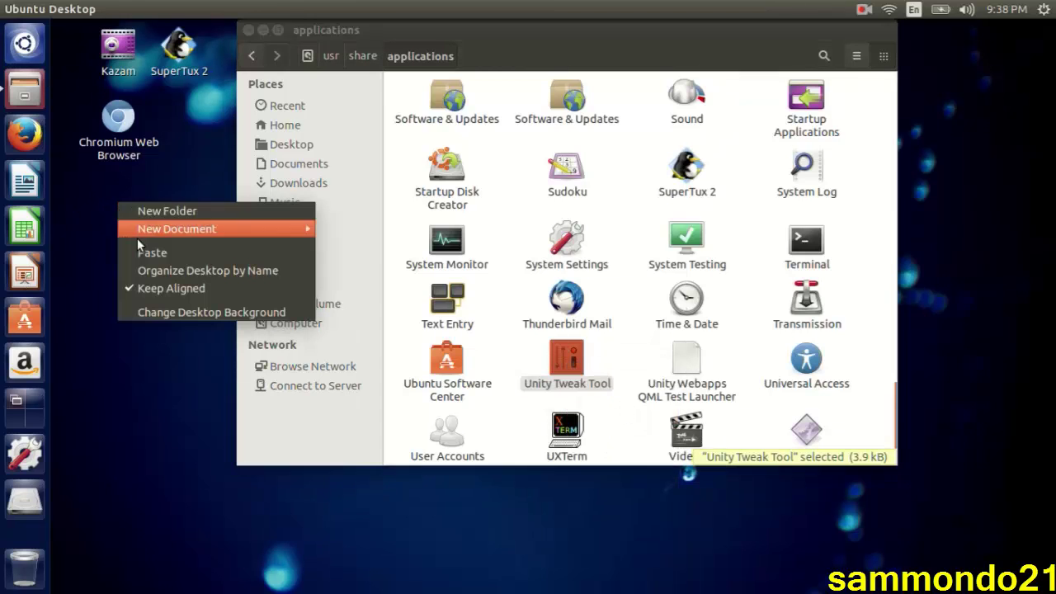
{"action": "left_click", "coordinate": [152, 251]}
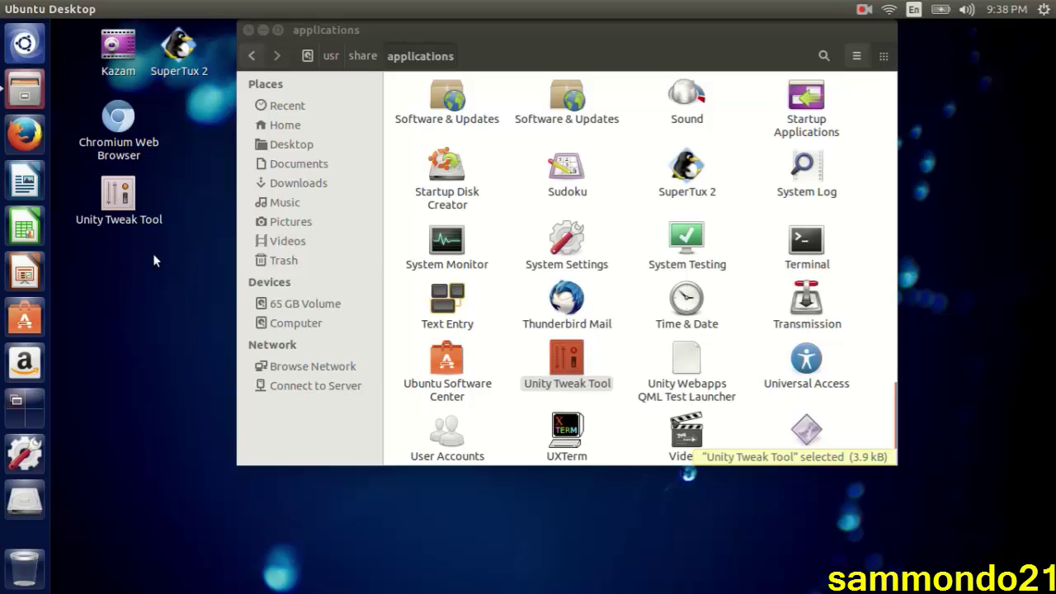
{"action": "left_click", "coordinate": [248, 30]}
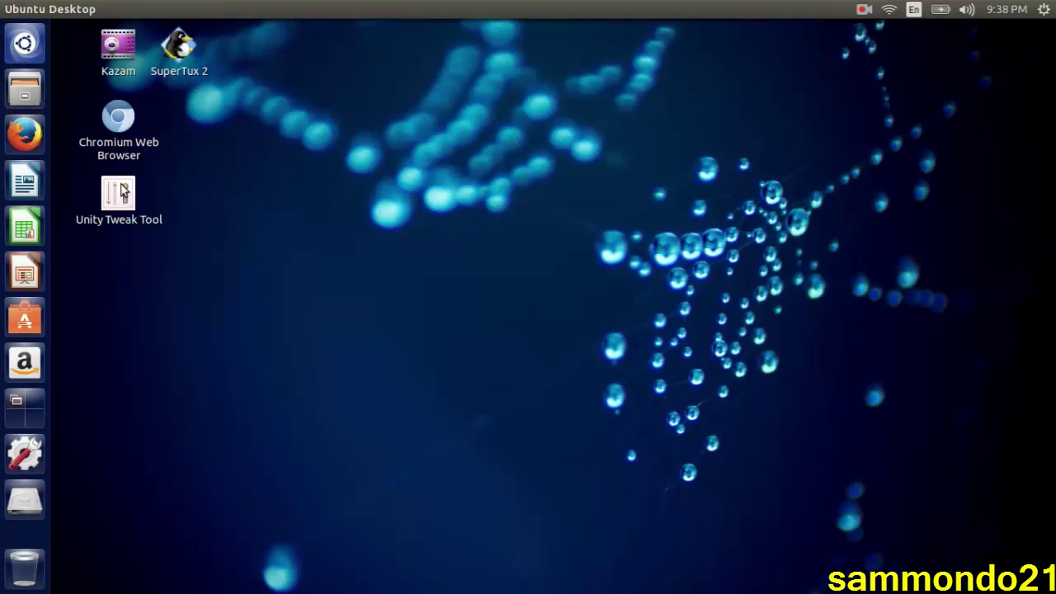
{"action": "double_click", "coordinate": [126, 198]}
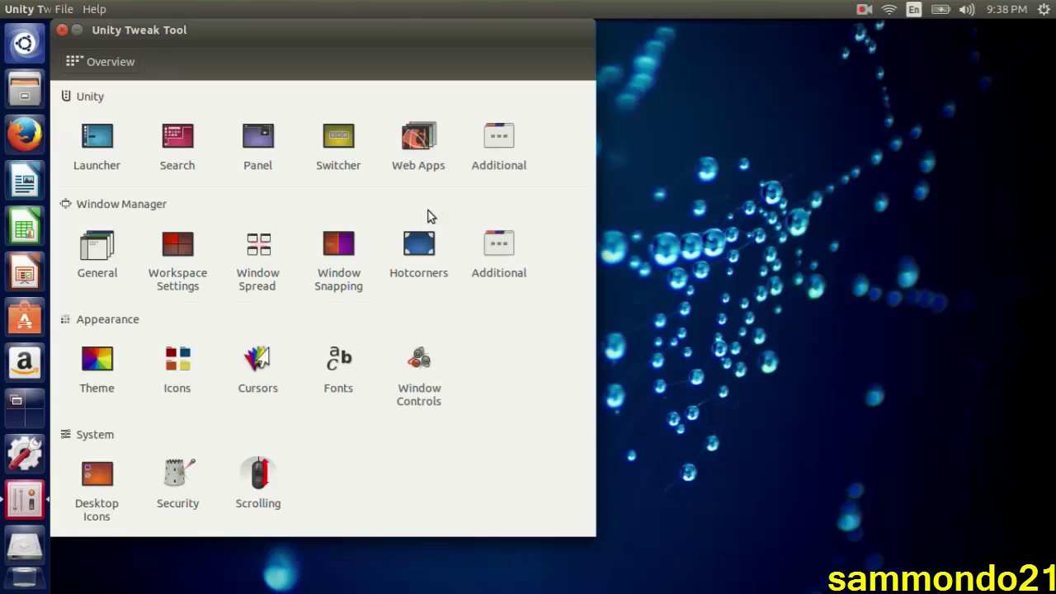
{"action": "left_click_drag", "start_coordinate": [359, 30], "coordinate": [545, 48]}
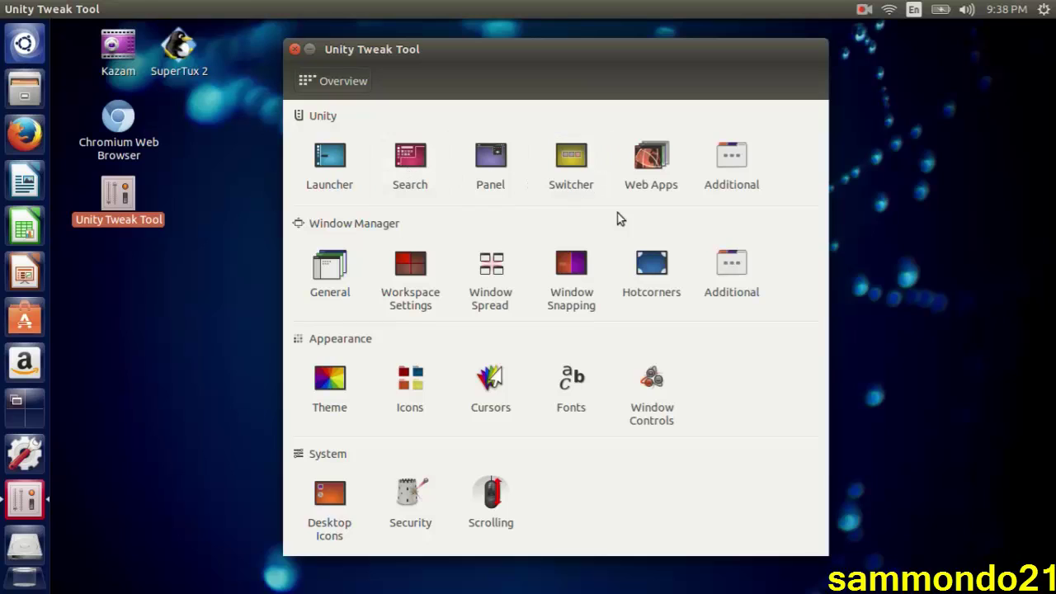
{"action": "left_click", "coordinate": [441, 186]}
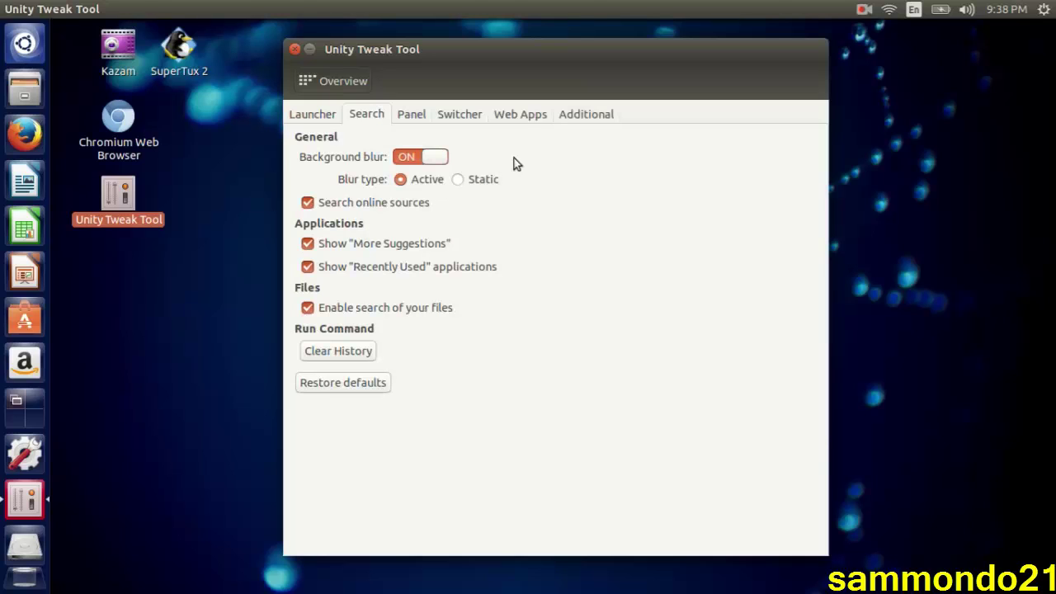
{"action": "left_click", "coordinate": [294, 50]}
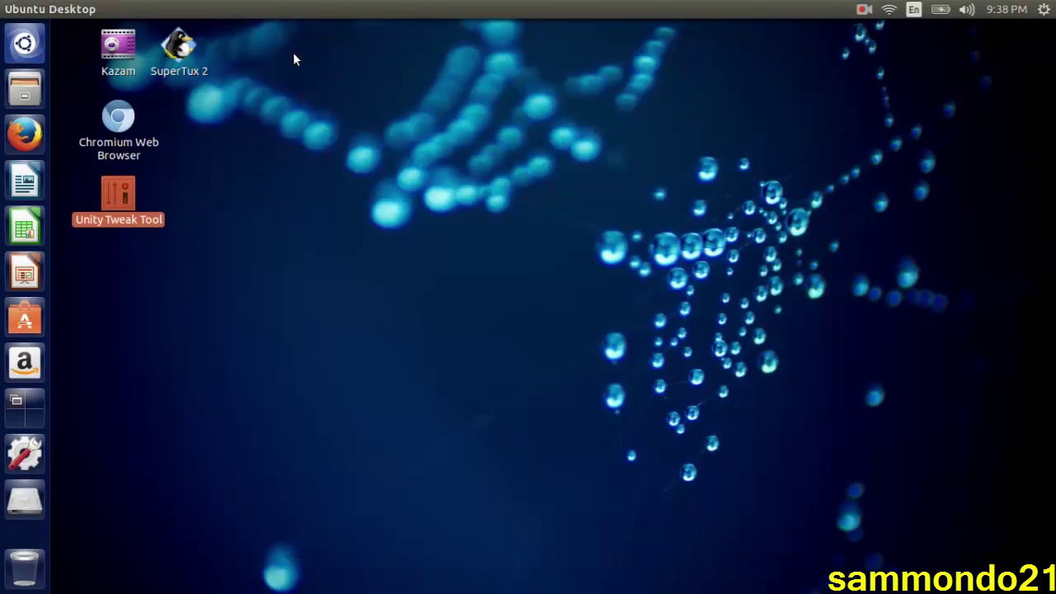
{"action": "left_click", "coordinate": [317, 169]}
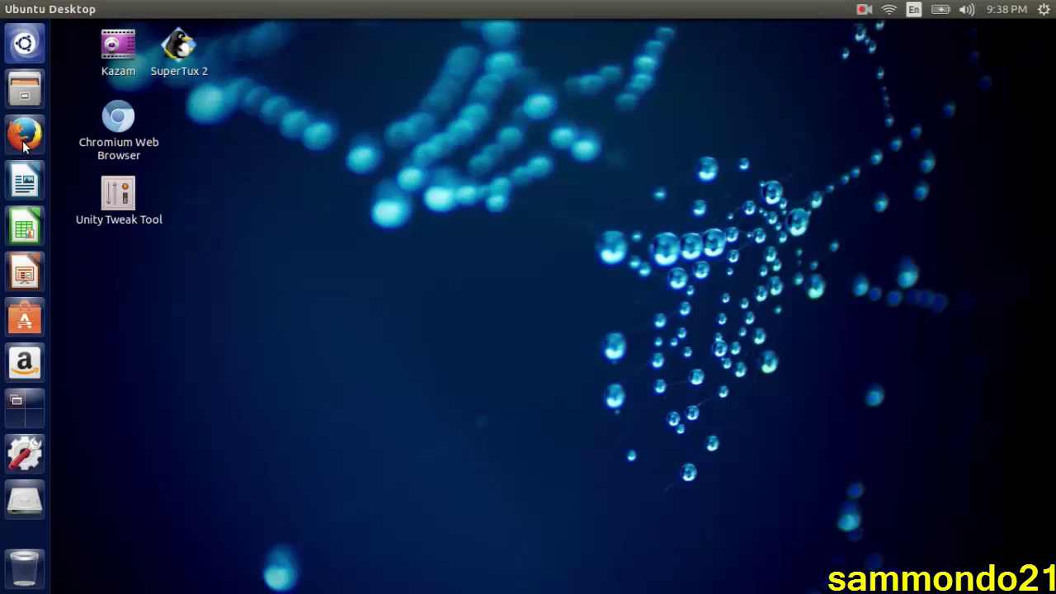
{"action": "left_click_drag", "start_coordinate": [24, 145], "coordinate": [321, 159]}
{"action": "left_click", "coordinate": [864, 10]}
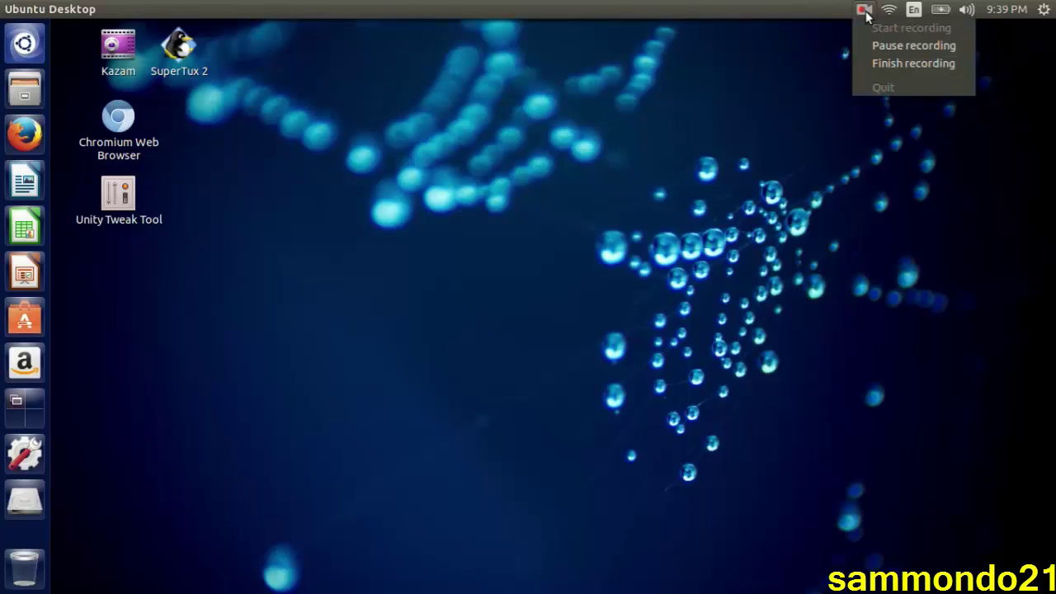